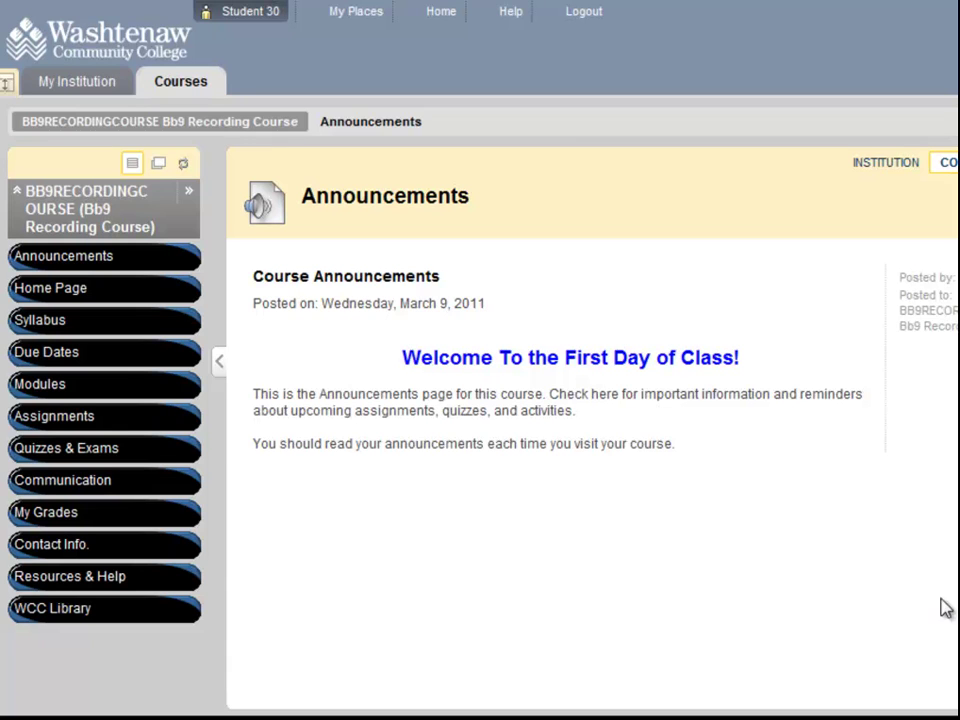
- Open the DB 1 forum on the course's discussion board
left_click(90, 479)
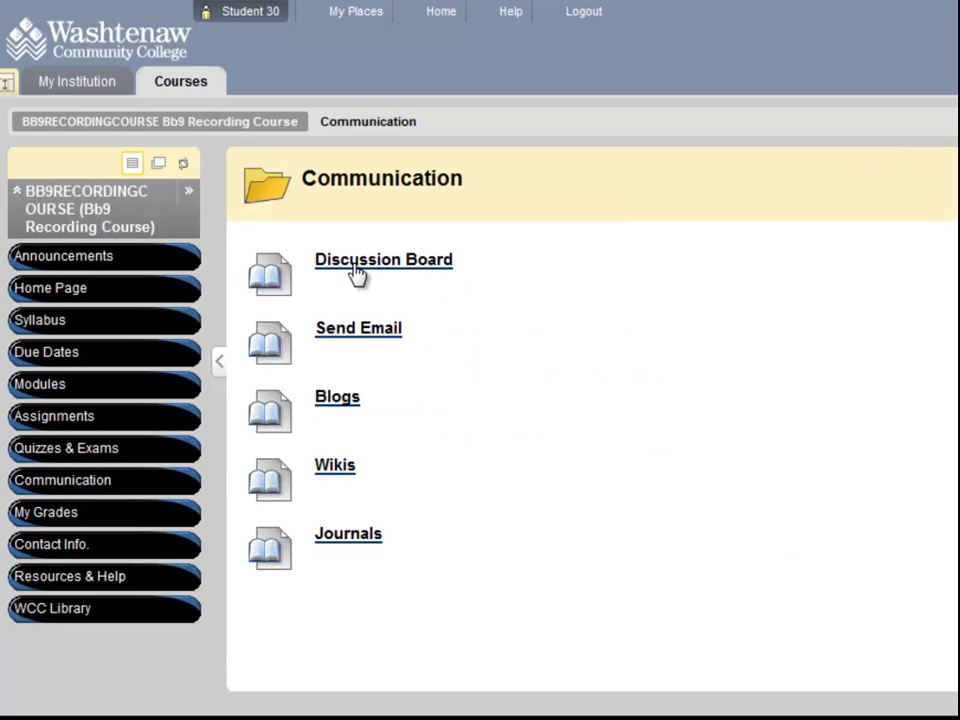
left_click(358, 272)
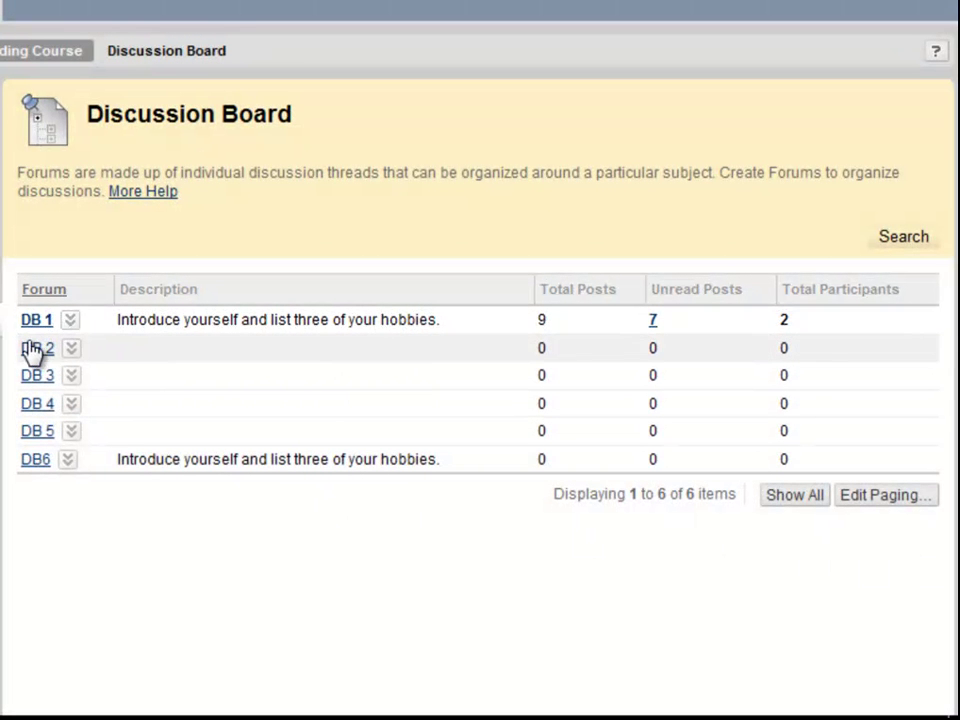
left_click(33, 322)
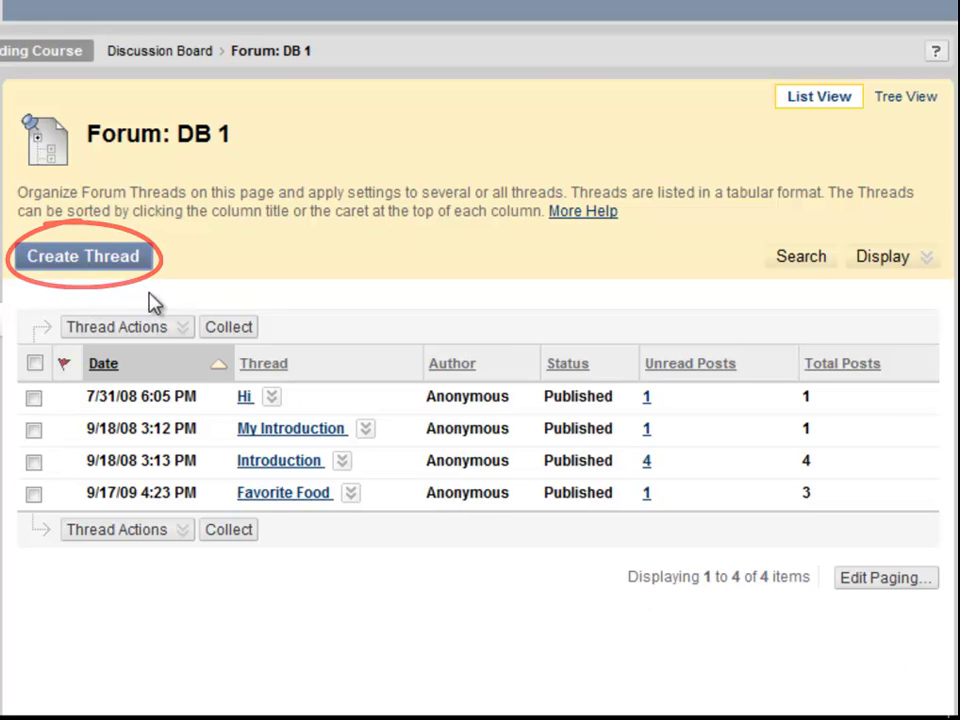
- Start a new thread in the DB 1 forum with the student's name as its subject
left_click(128, 270)
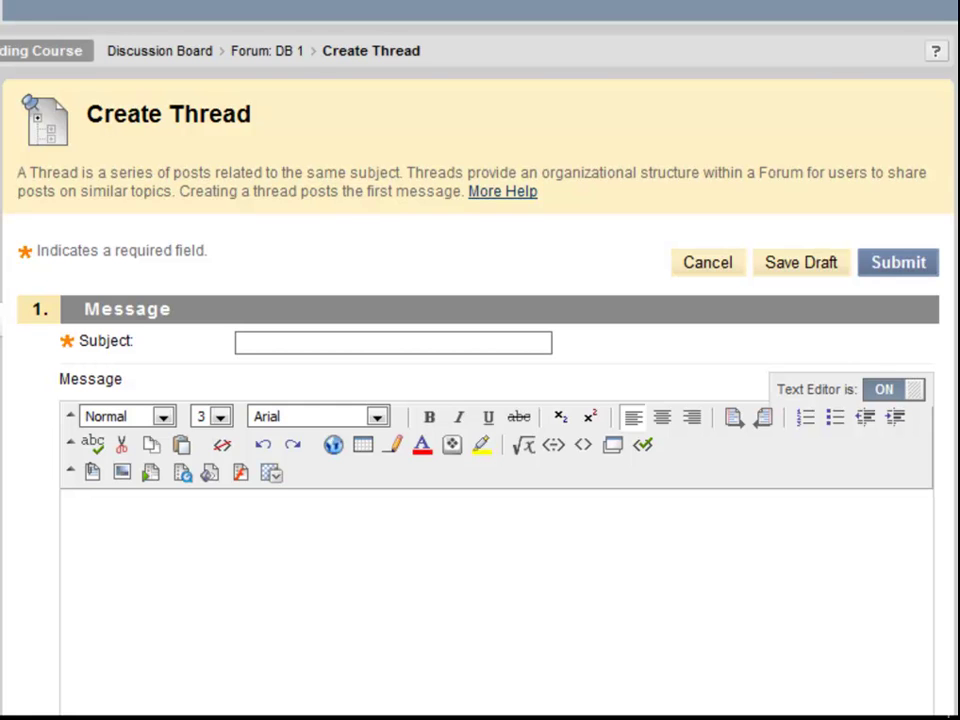
left_click(467, 350)
type("Student Smith")
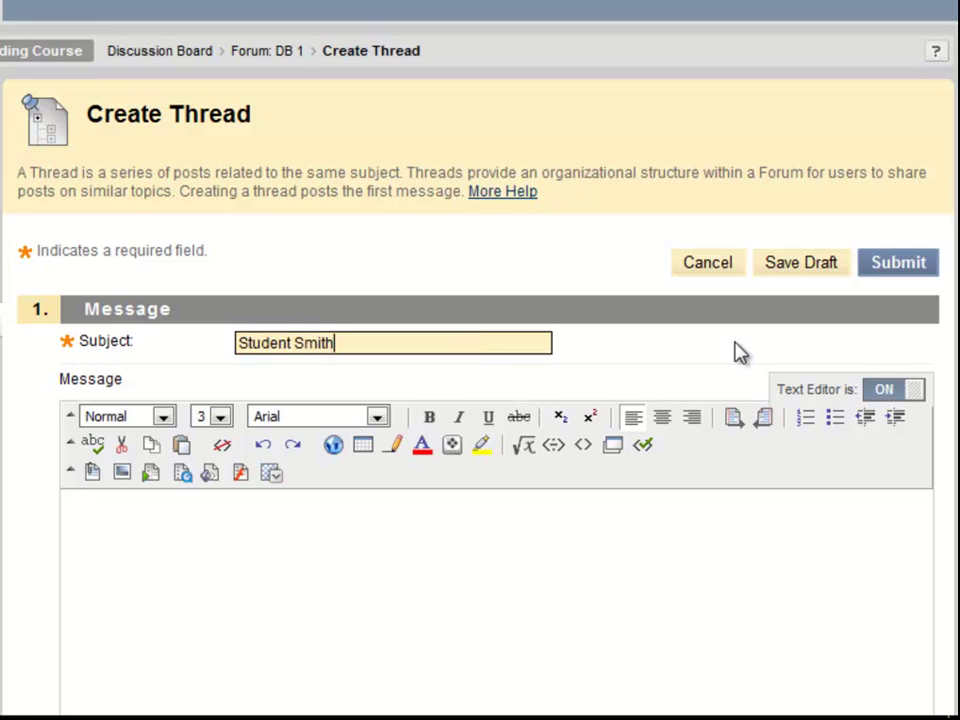
key("Tab")
key("Tab")
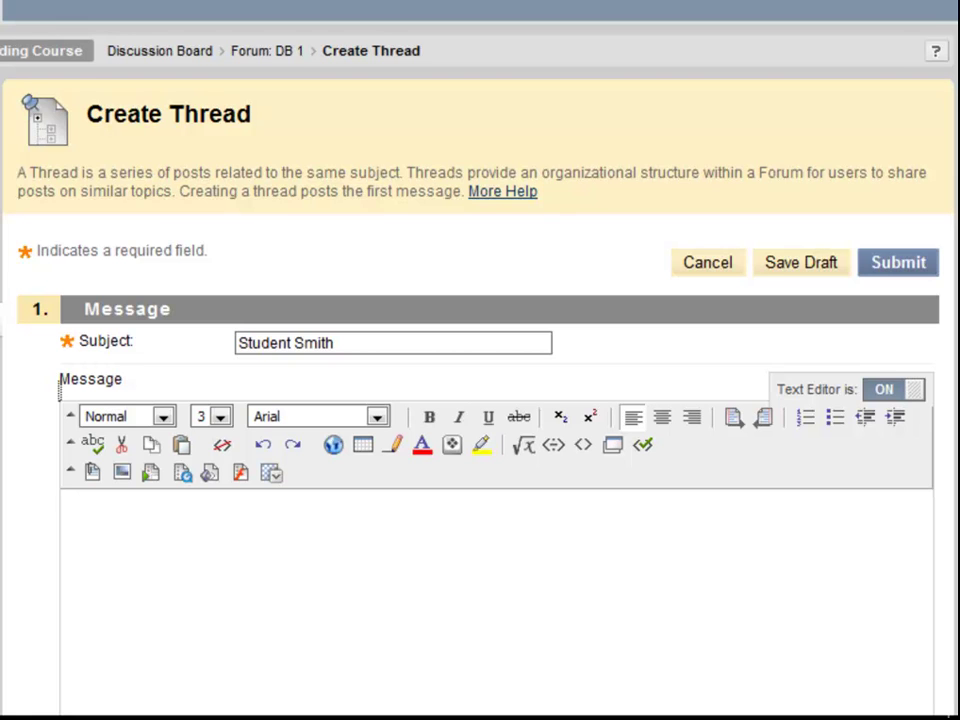
- Write a message introducing the student by name with "I enjoy cooking, skiing, and listening to music." and save the thread as a draft
left_click(658, 531)
type("Hi, my name is Student Smith and ")
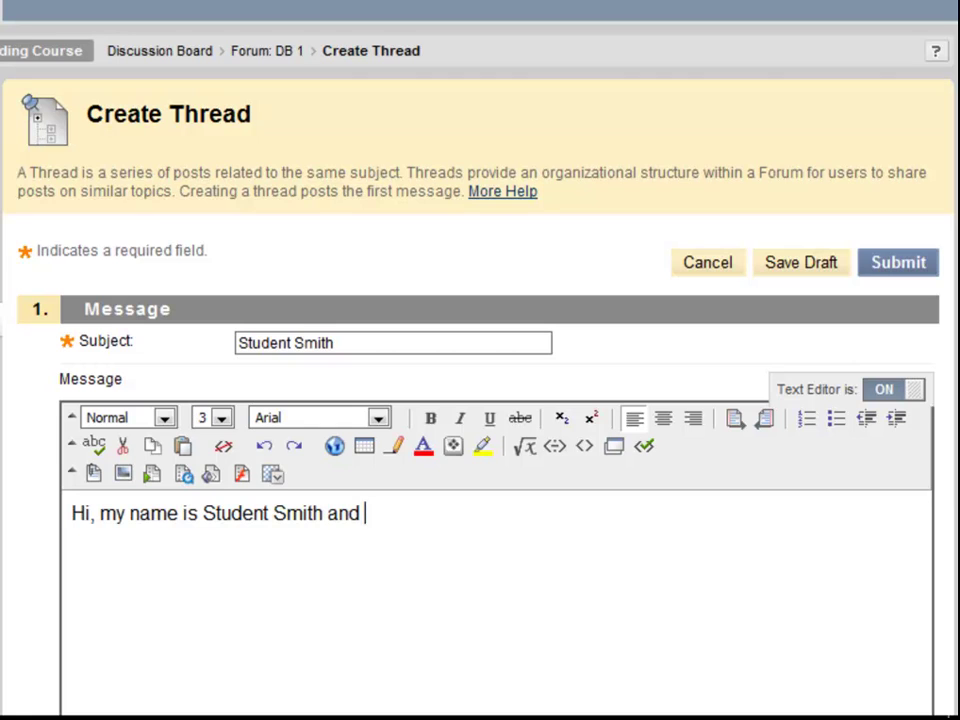
type("I enjoy cooking, skiing, and listening to music.")
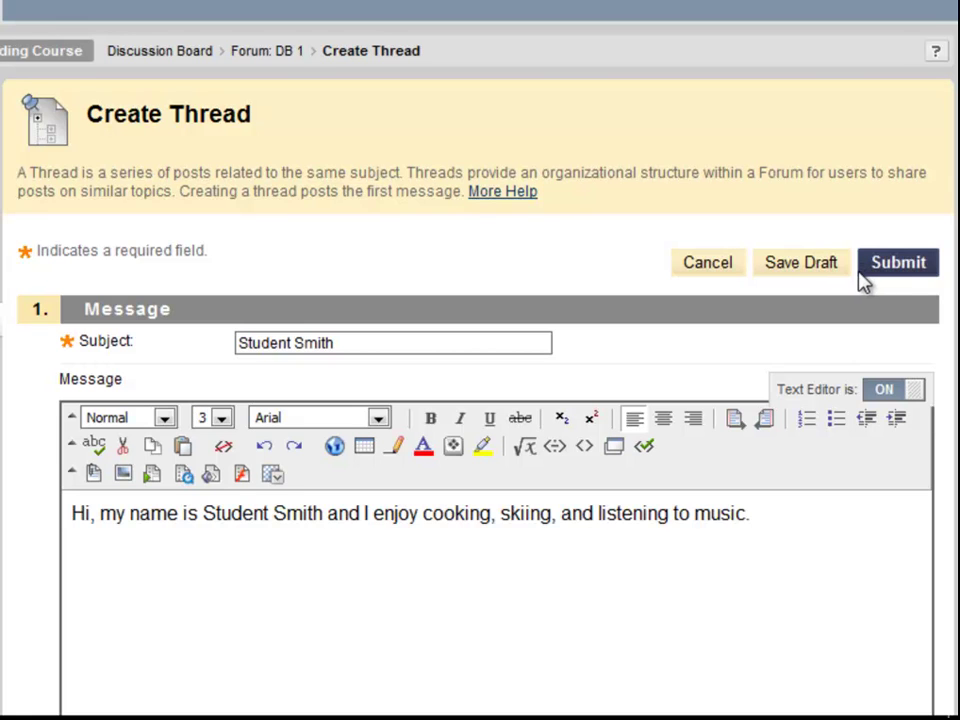
left_click(797, 264)
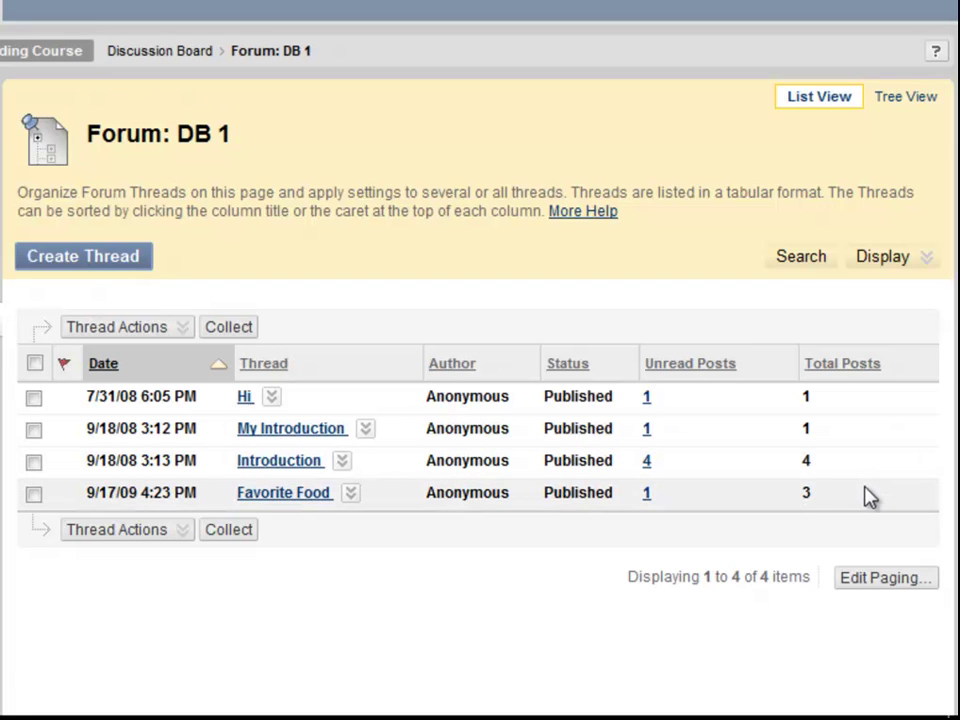
- Display all threads in the forum, and narrow the list to drafts only
left_click(924, 259)
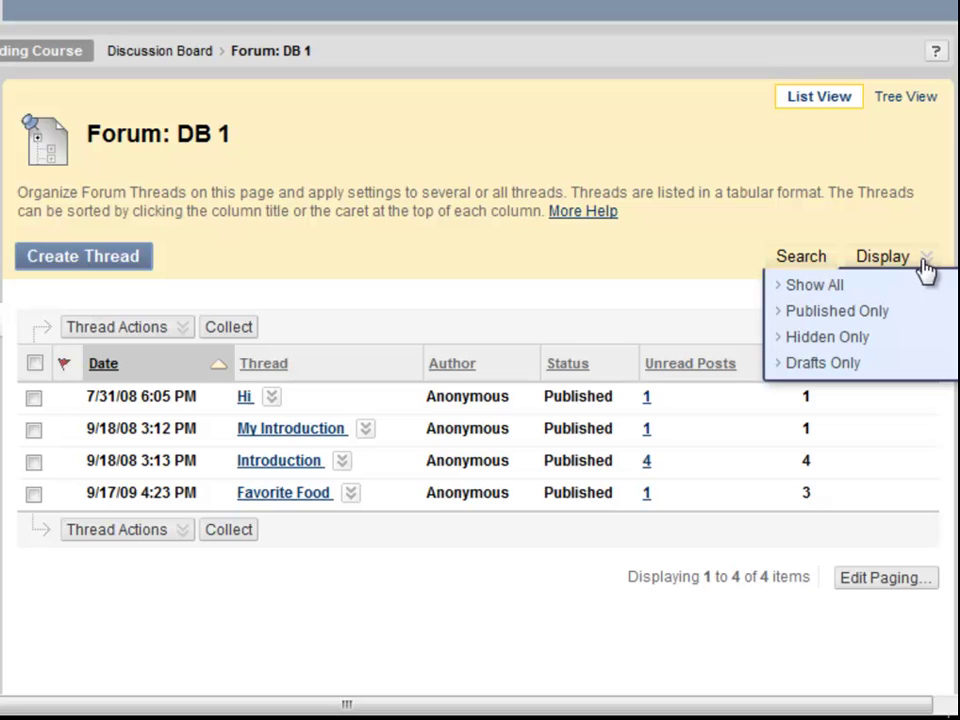
left_click(822, 285)
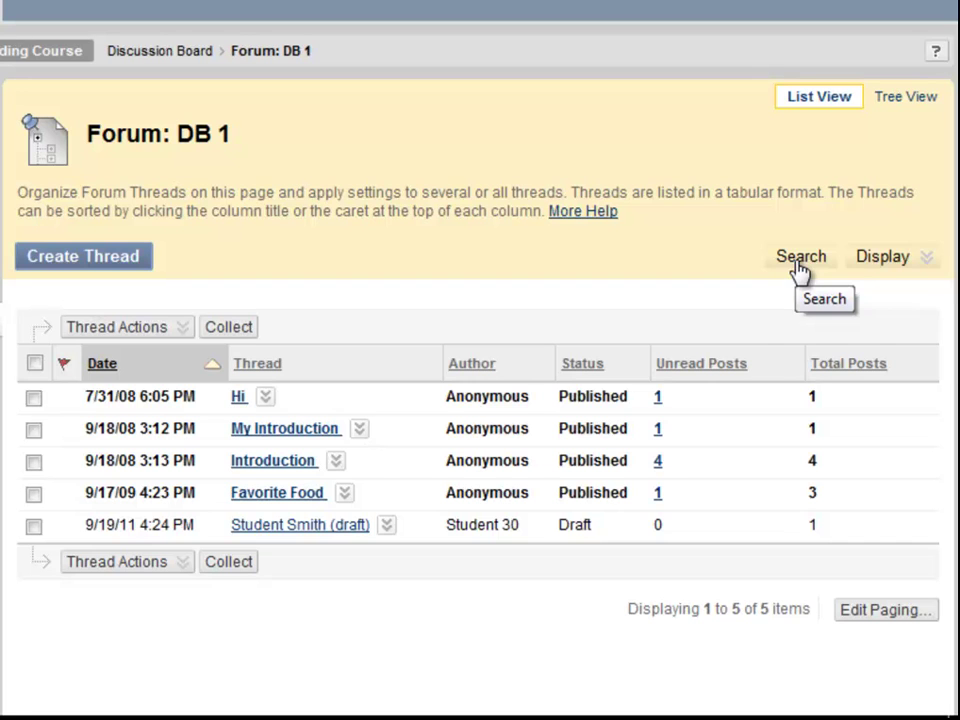
left_click(889, 266)
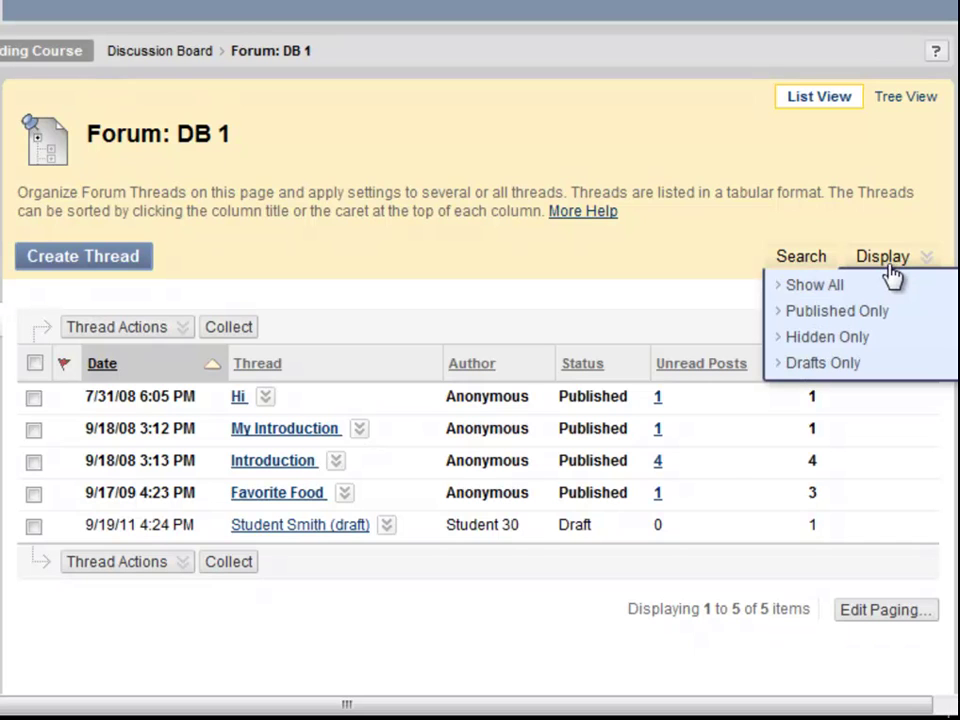
left_click(830, 364)
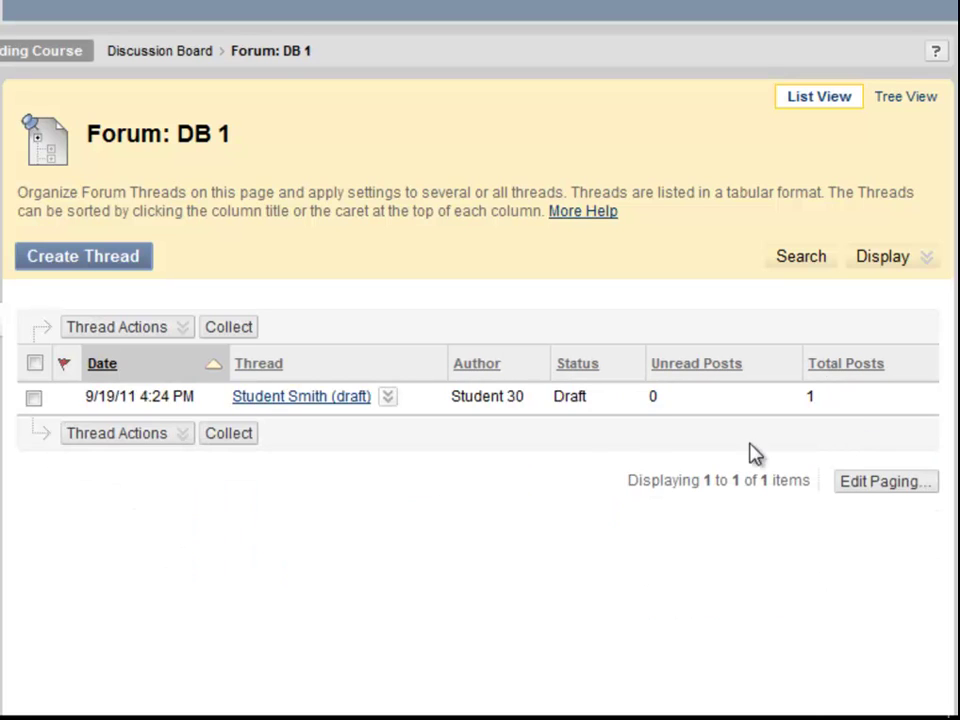
- Open the student's draft thread for editing and submit it to the forum
left_click(348, 400)
scroll(640, 474, "down", 3)
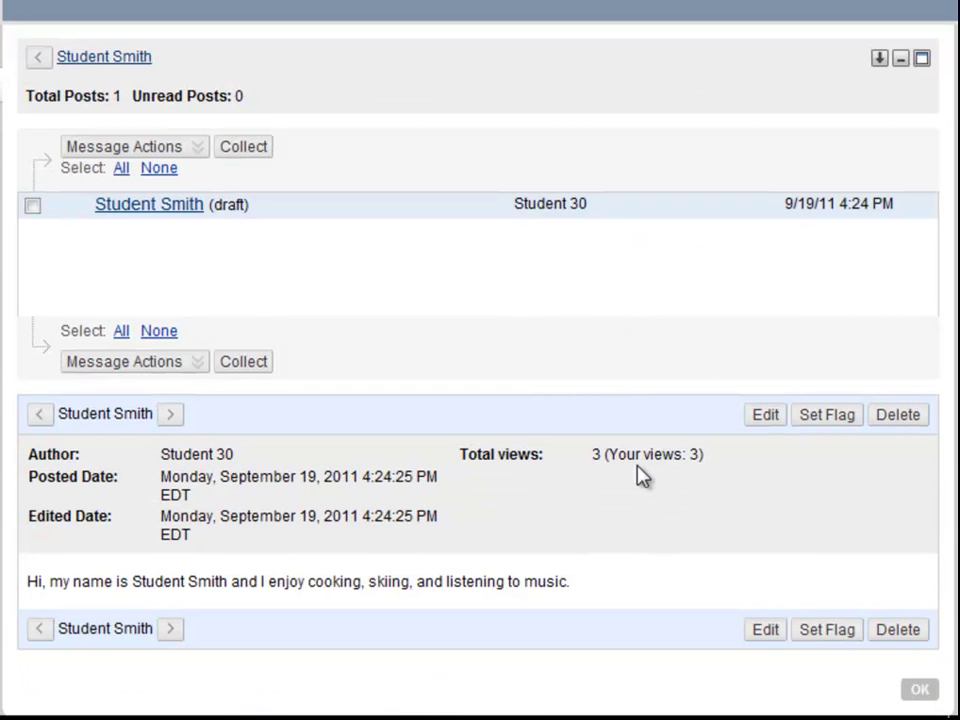
left_click(770, 420)
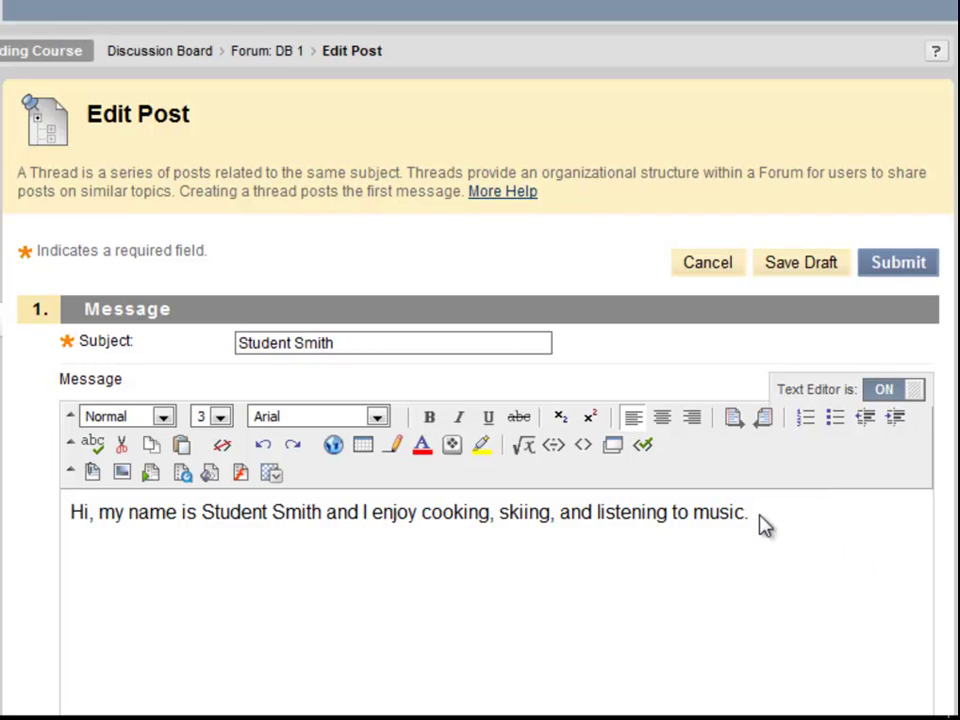
left_click(899, 263)
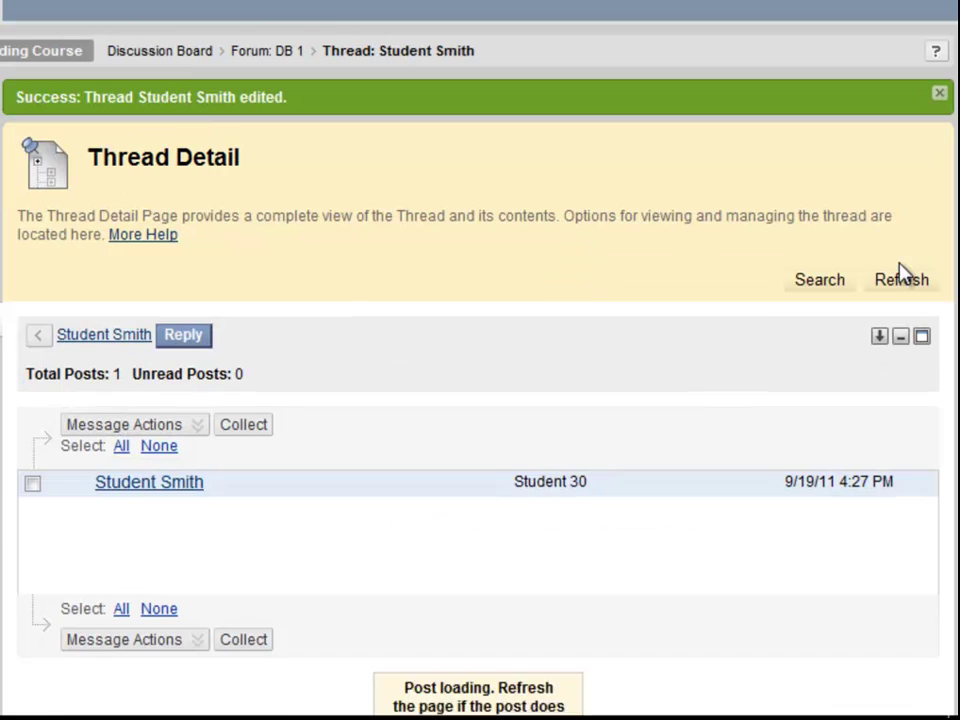
- Review the submitted post, return to the DB 1 forum and change the display filter to list the published threads again
scroll(951, 239, "down", 2)
scroll(951, 239, "down", 2)
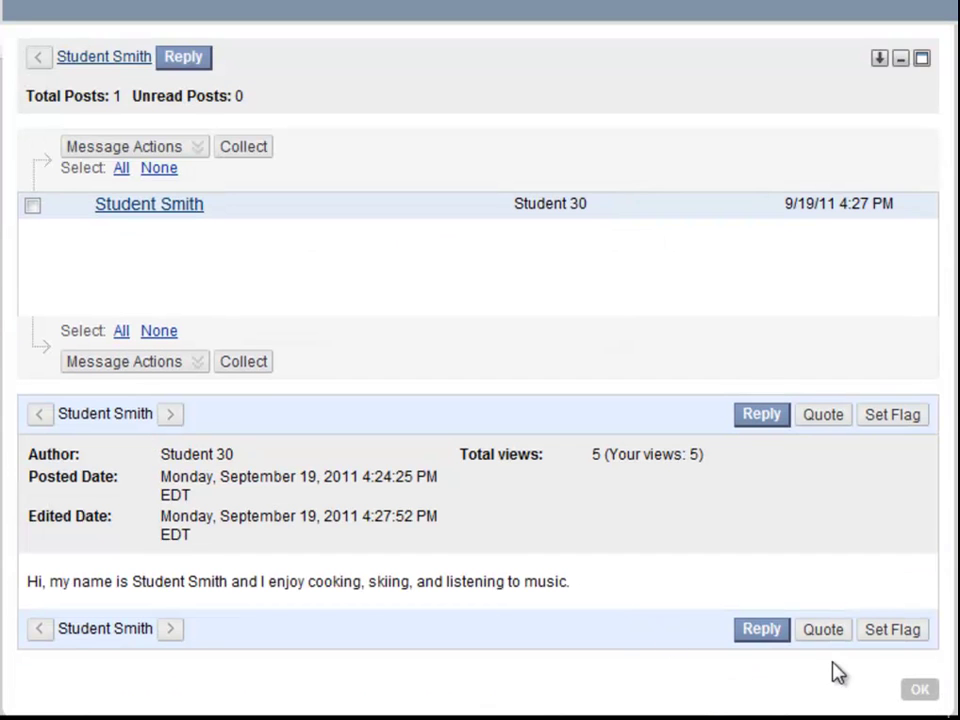
left_click(919, 693)
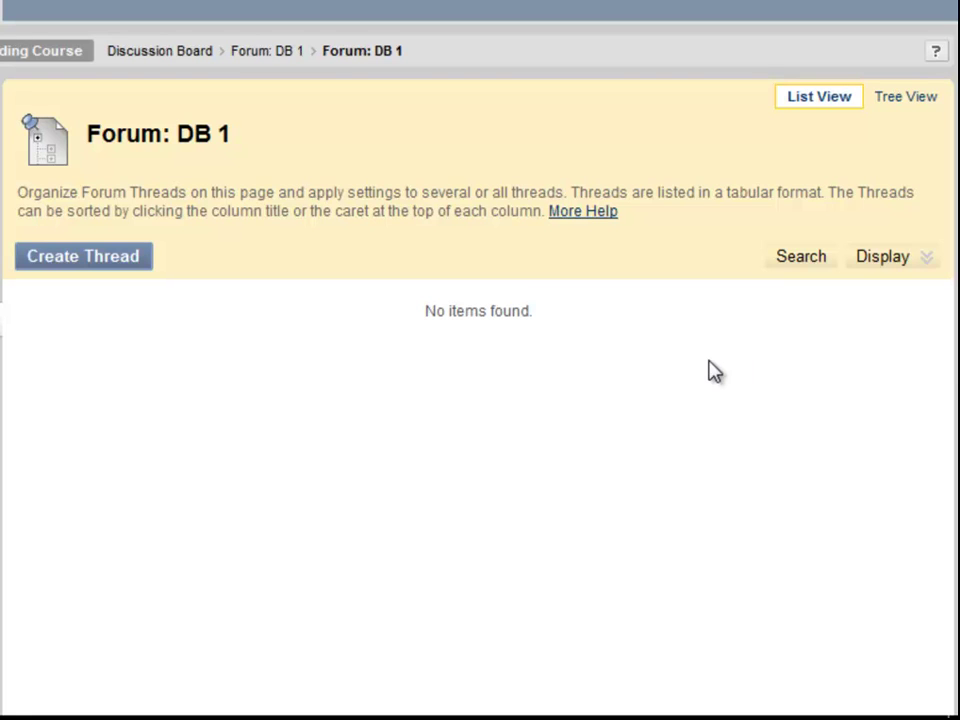
left_click(926, 259)
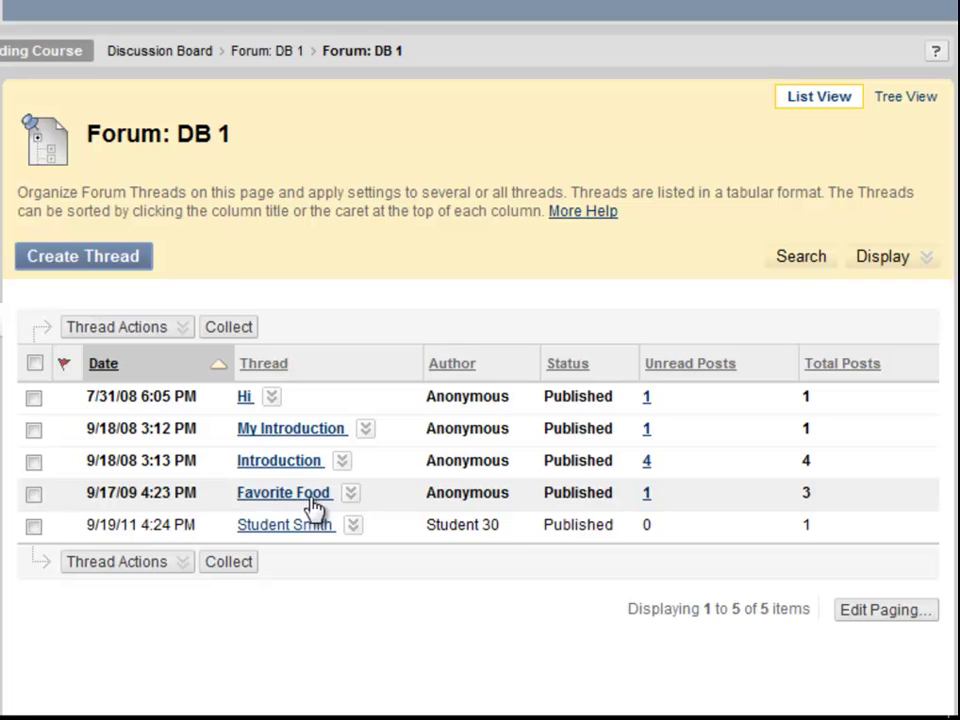
- Reply to the Favorite Food thread with "My favorite food is also pizza. My favorite topping is green peppers. What is your favorite topping?"
left_click(313, 500)
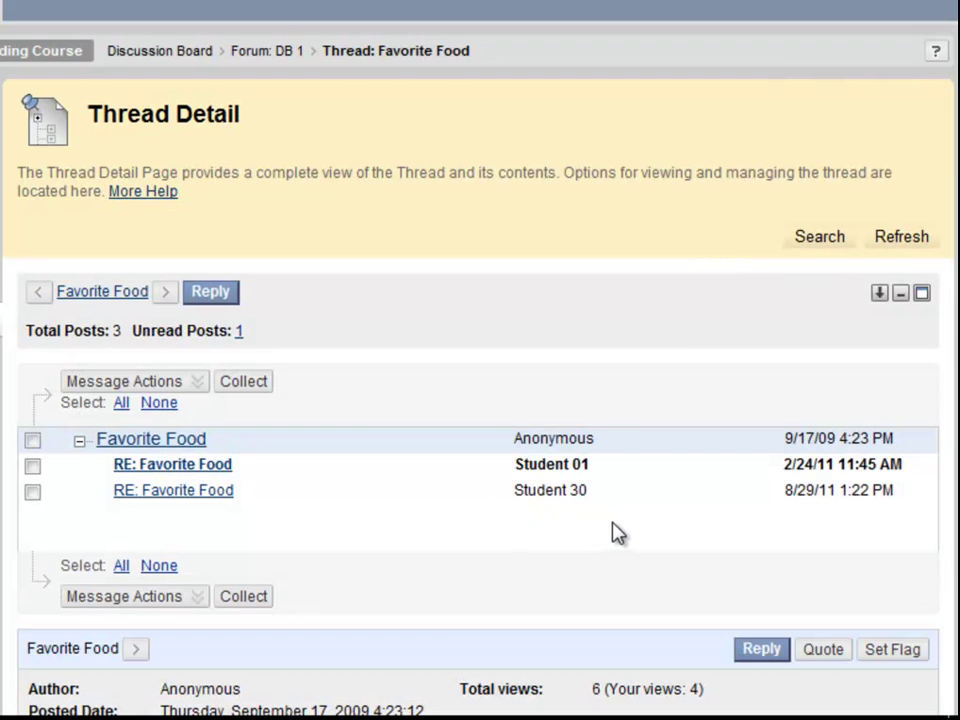
scroll(617, 533, "down", 3)
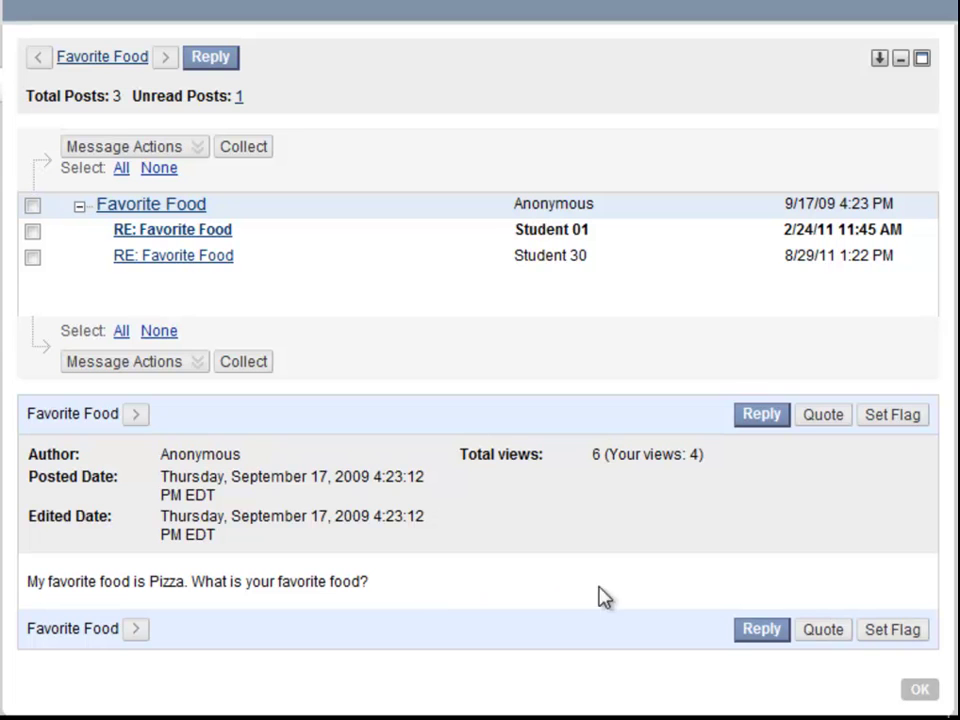
left_click(761, 630)
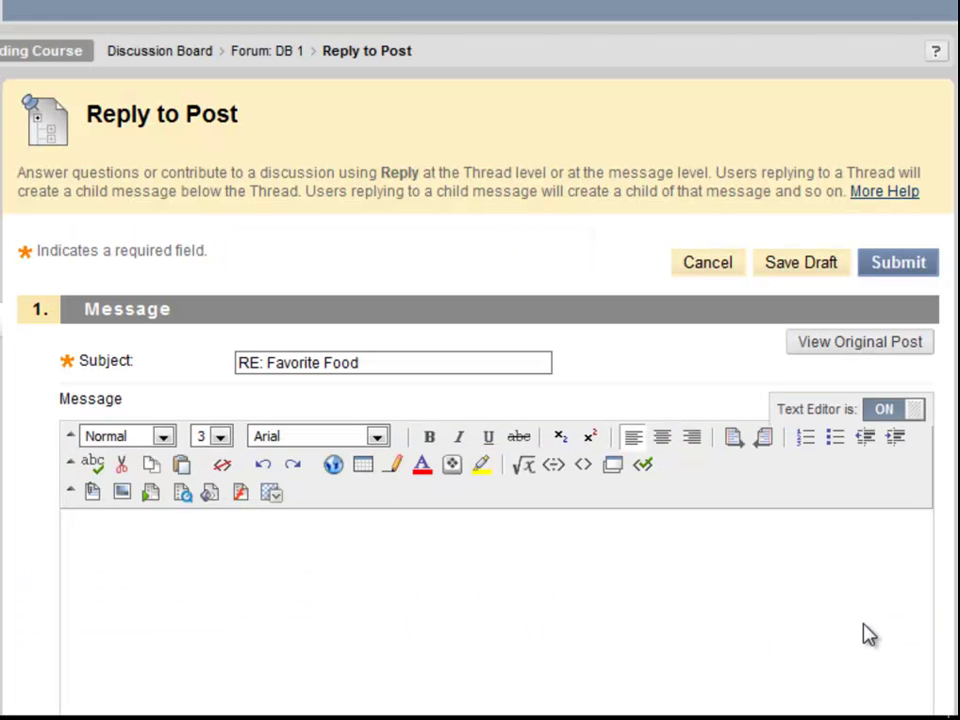
left_click(868, 635)
type("My fa")
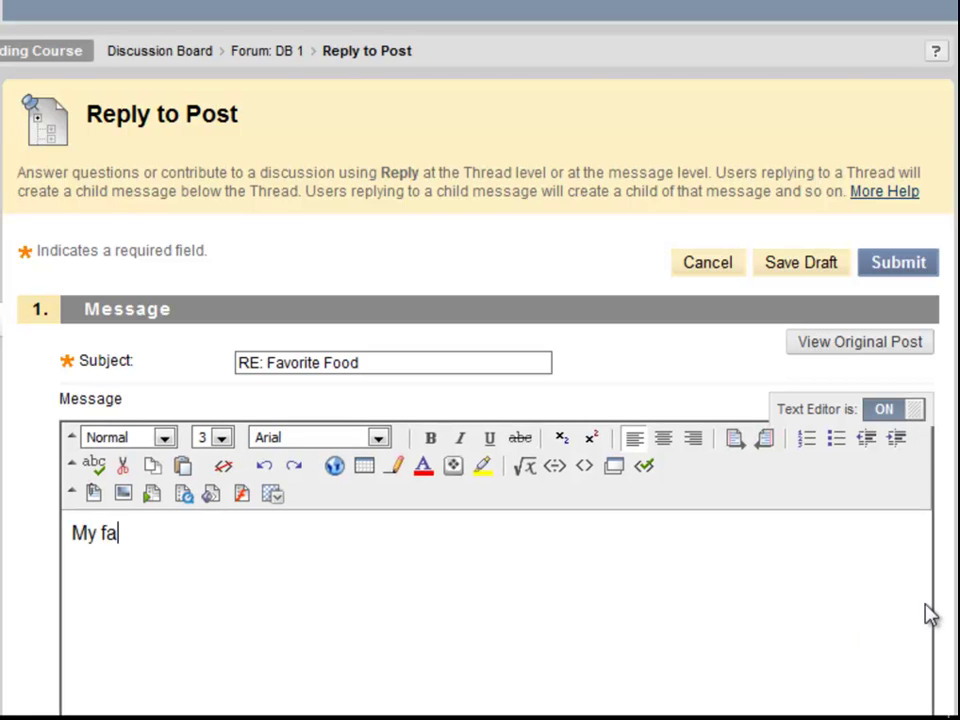
type("vorite food")
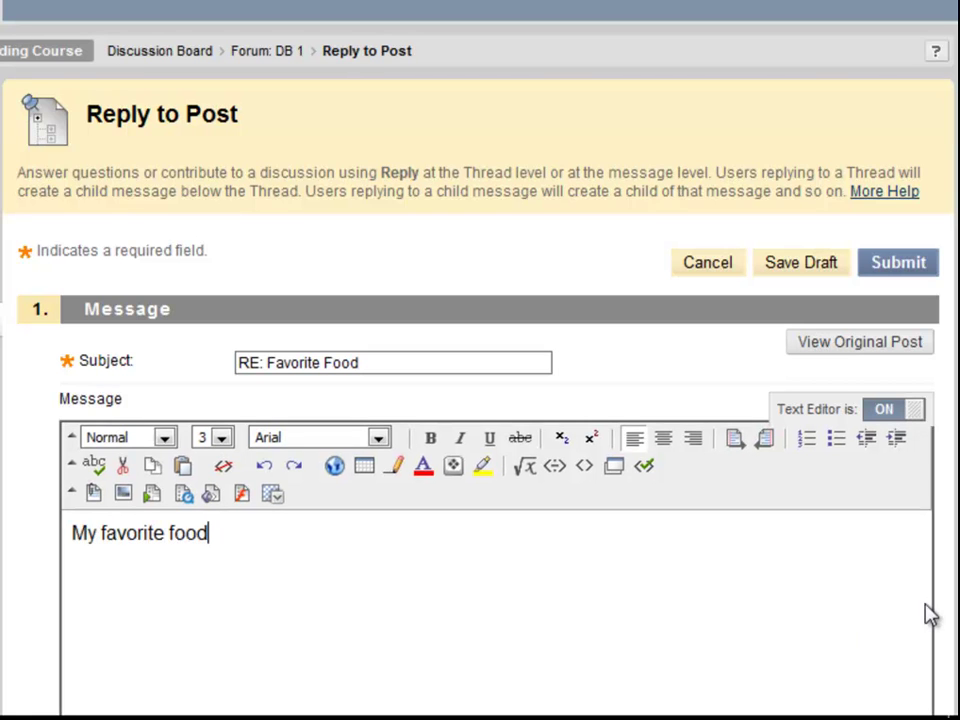
type(" is also pizza.  My favorite topping is green peppers.  ")
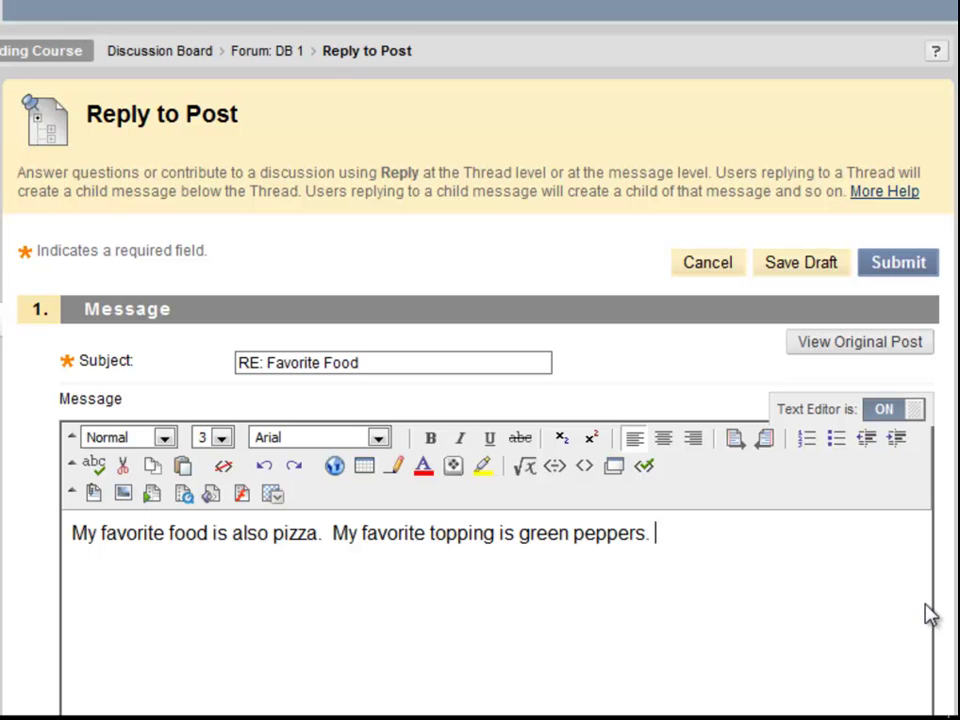
type("What is your favorite topping?")
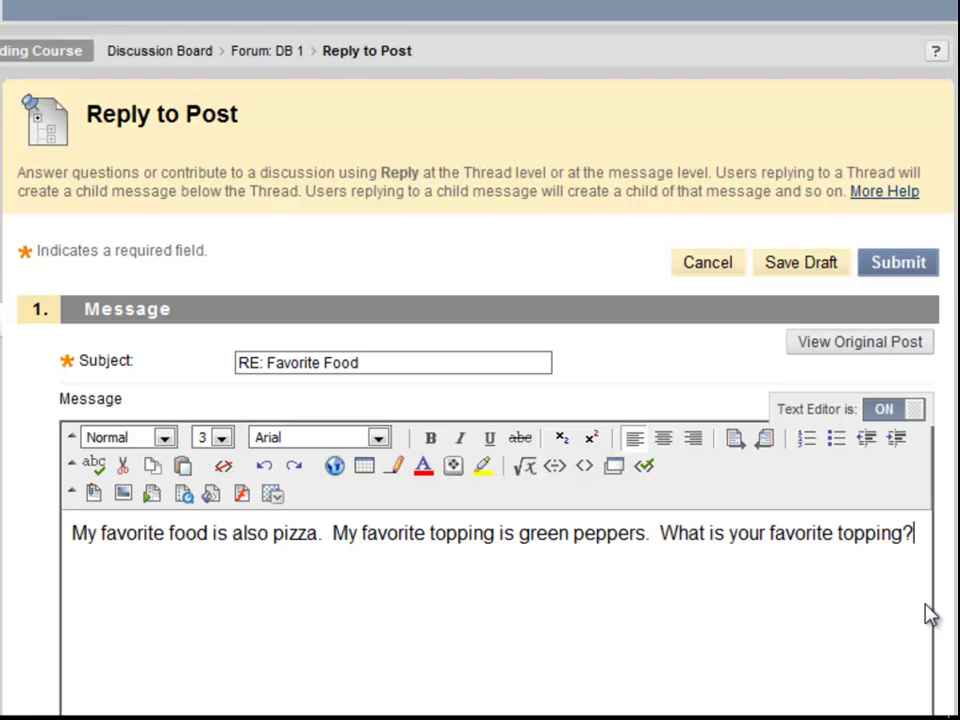
left_click(896, 266)
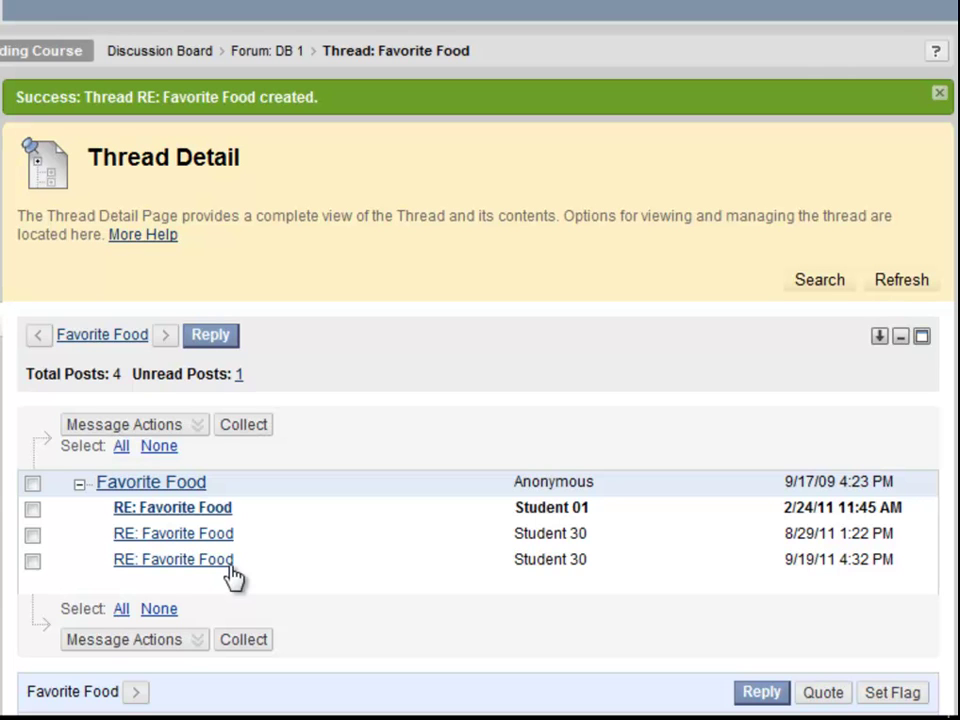
- Return to the DB 1 forum, examine its threads and replies in Tree View, and switch back to List View
left_click(276, 52)
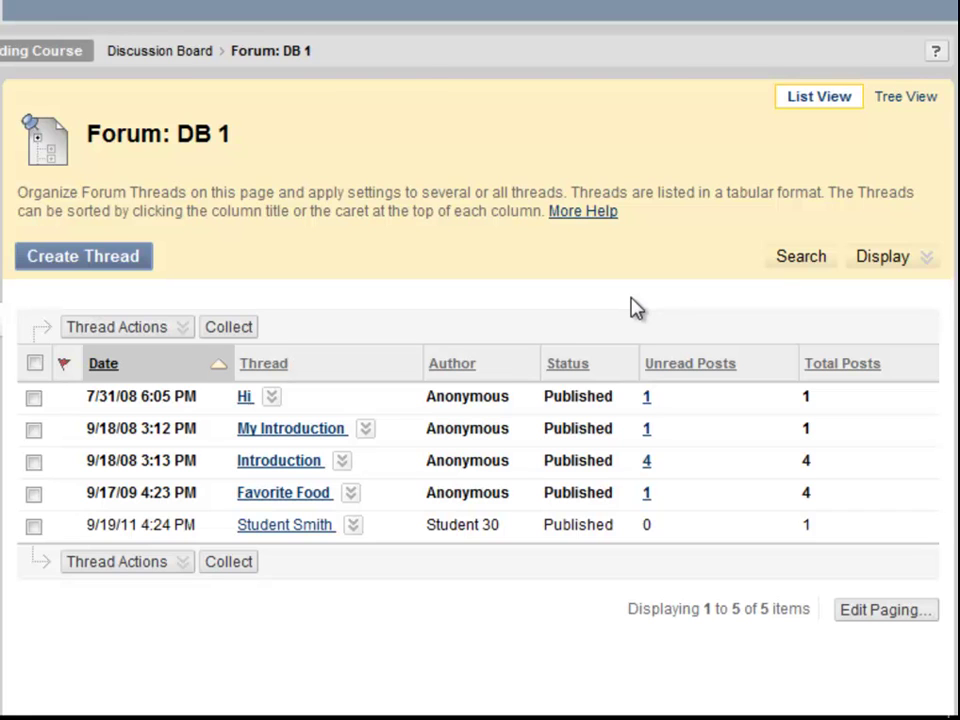
left_click(906, 100)
scroll(924, 178, "down", 2)
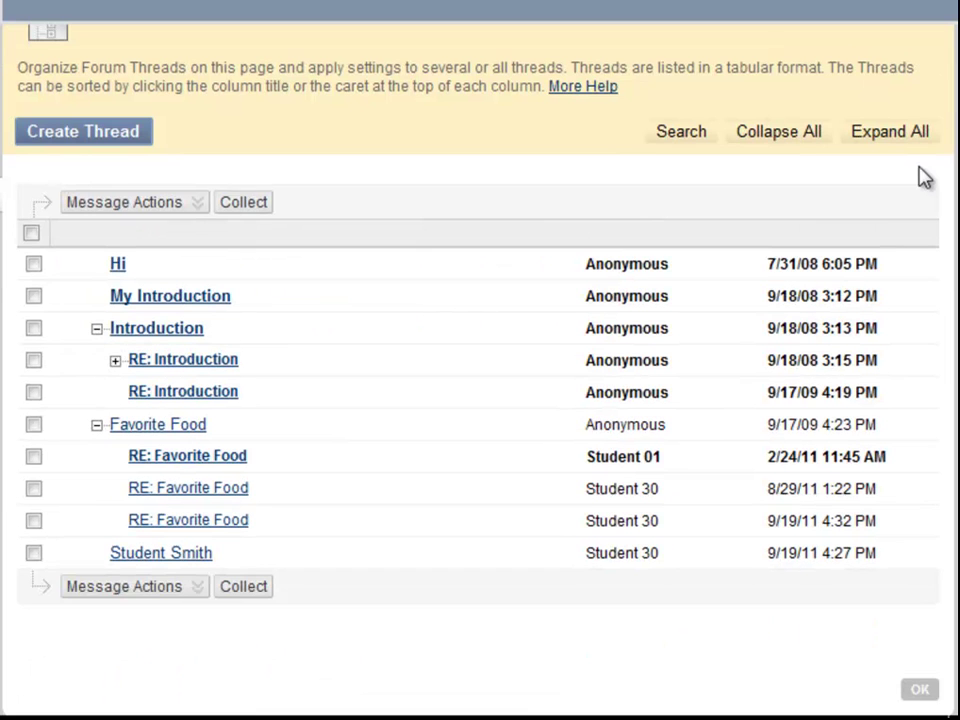
scroll(924, 178, "up", 2)
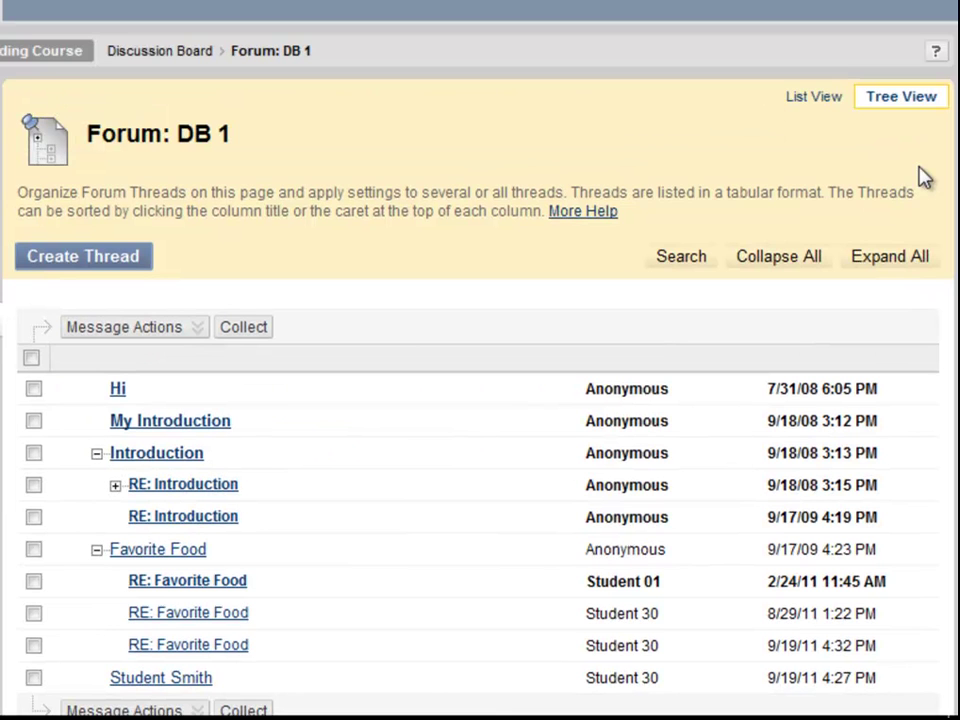
left_click(810, 98)
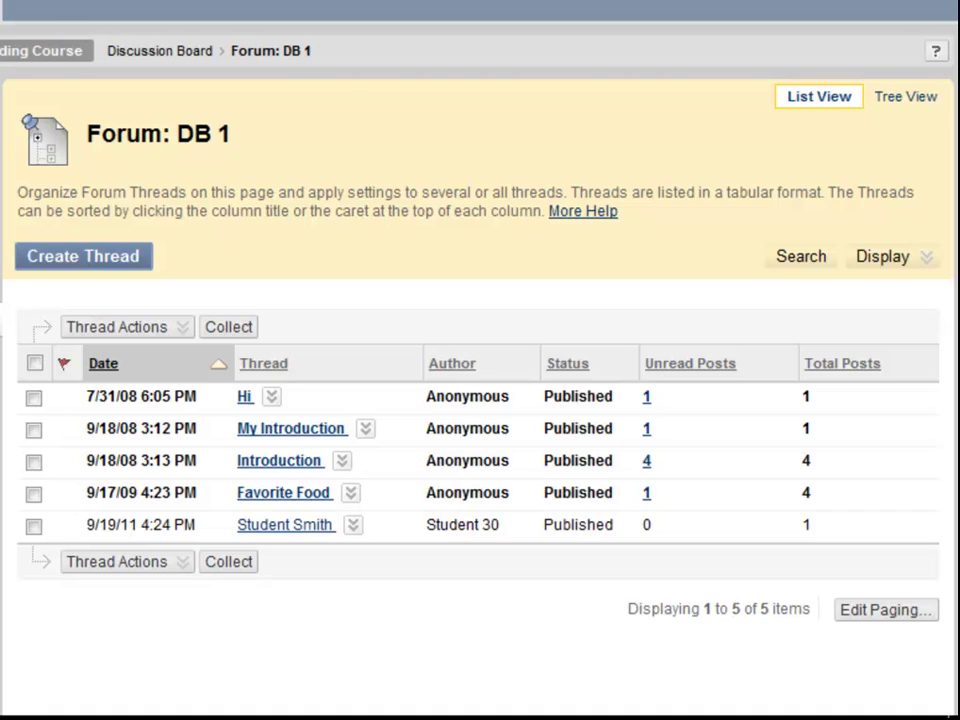
- Select the student's own thread and open the available thread actions
left_click(34, 527)
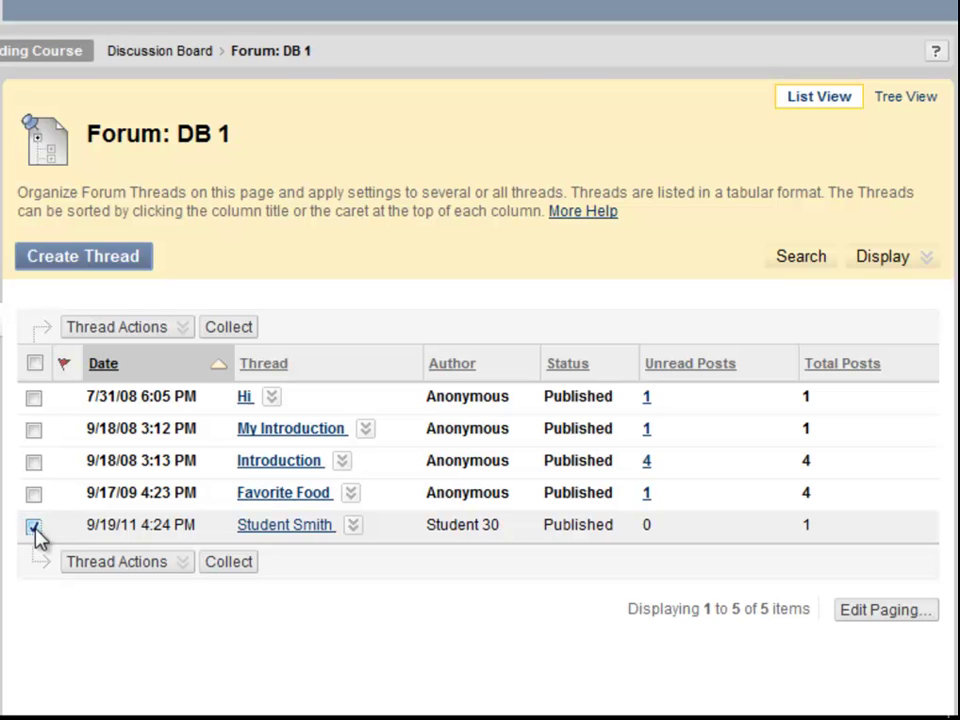
left_click(152, 563)
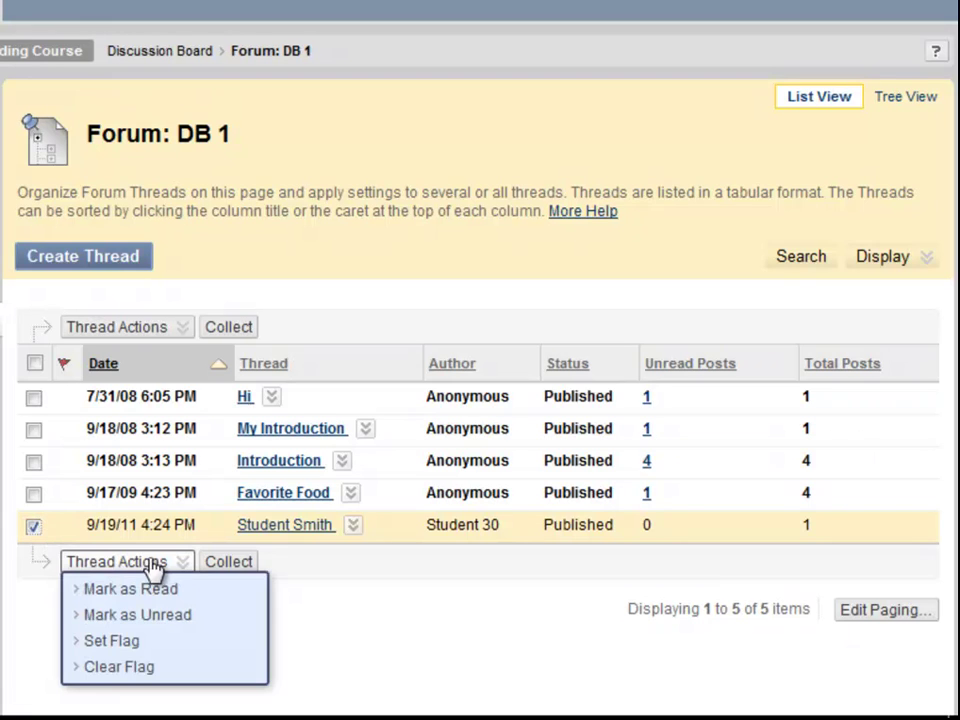